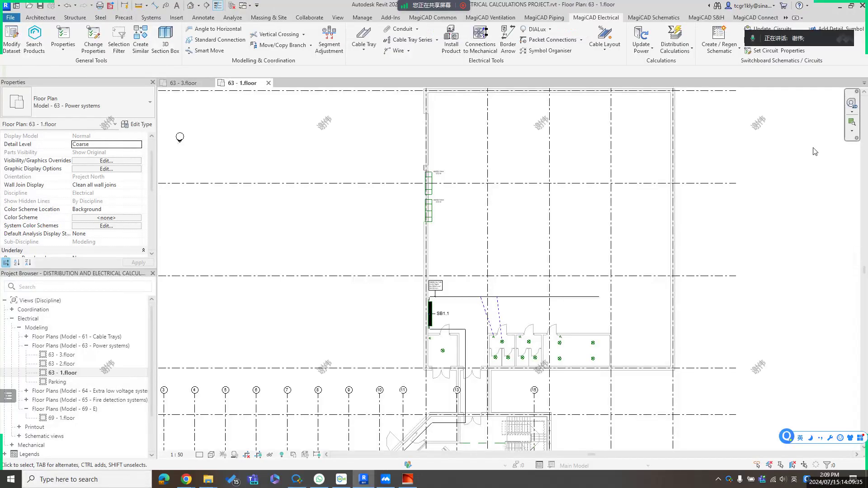
Browse the Distribution Calculations command list on the MagiCAD Electrical tab without running anything.
click(675, 45)
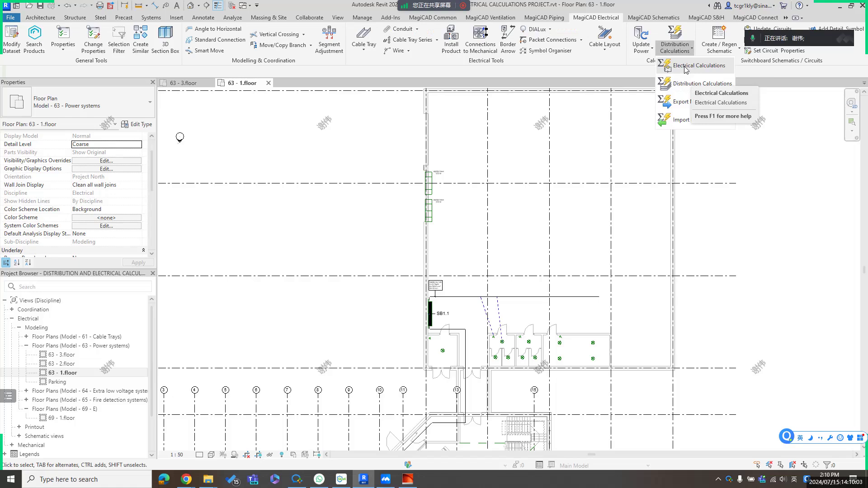
click(685, 67)
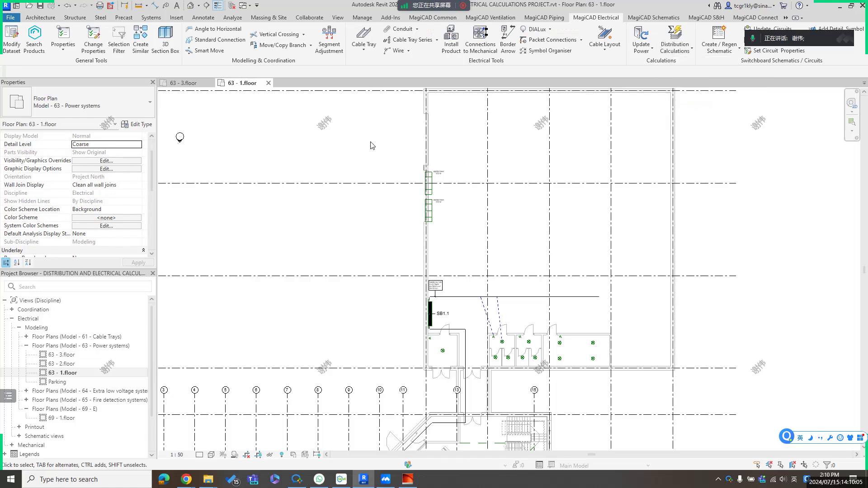
click(678, 53)
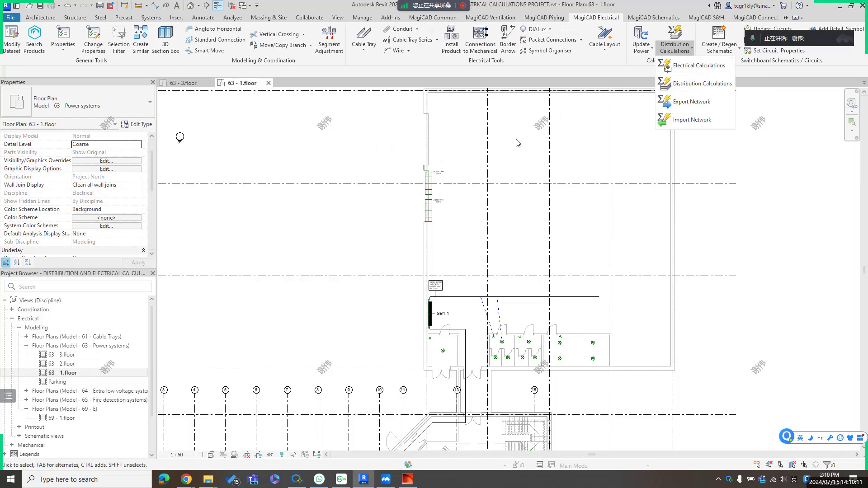
click(482, 229)
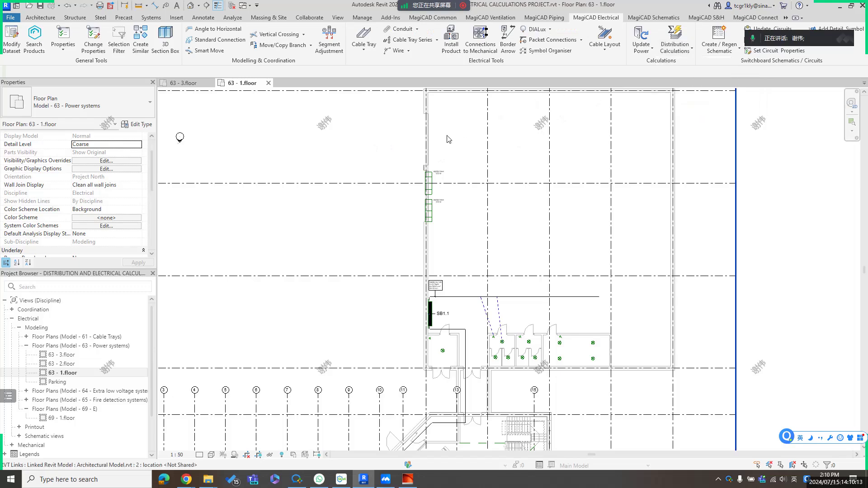
Zoom to and inspect the ADCS17A-H equipment near SB1.1, then bring back the calculation commands.
scroll(482, 230, up, 3)
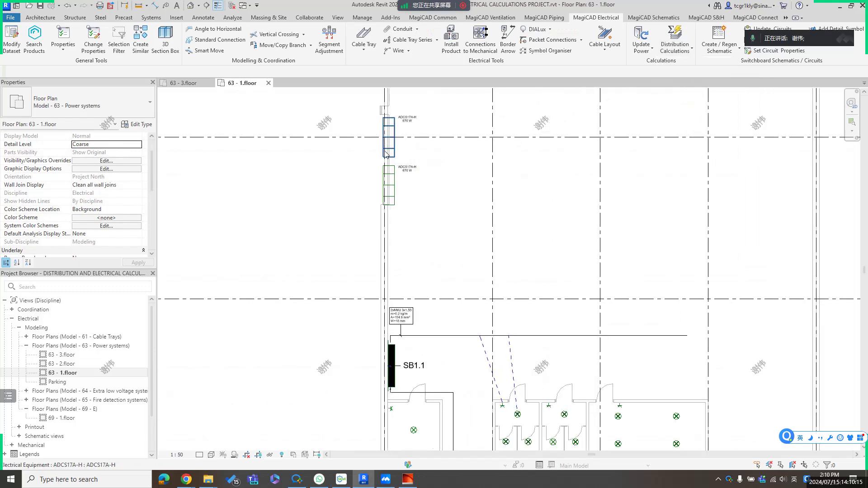
click(387, 203)
click(324, 207)
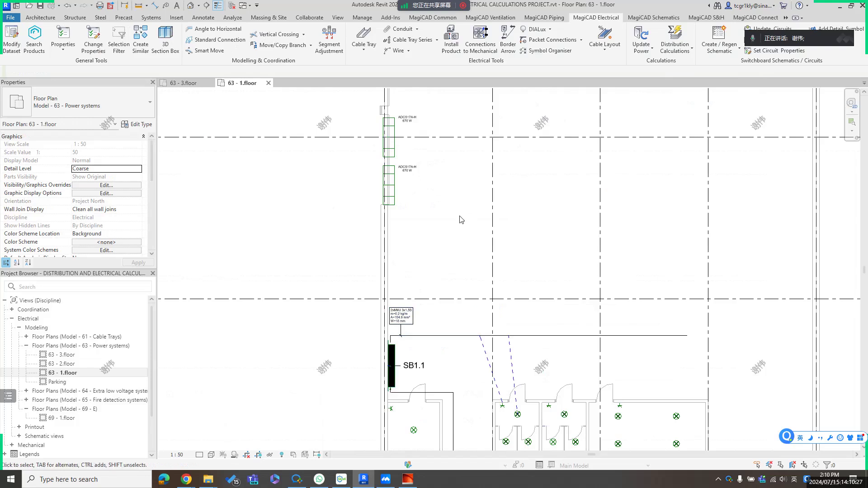
click(675, 48)
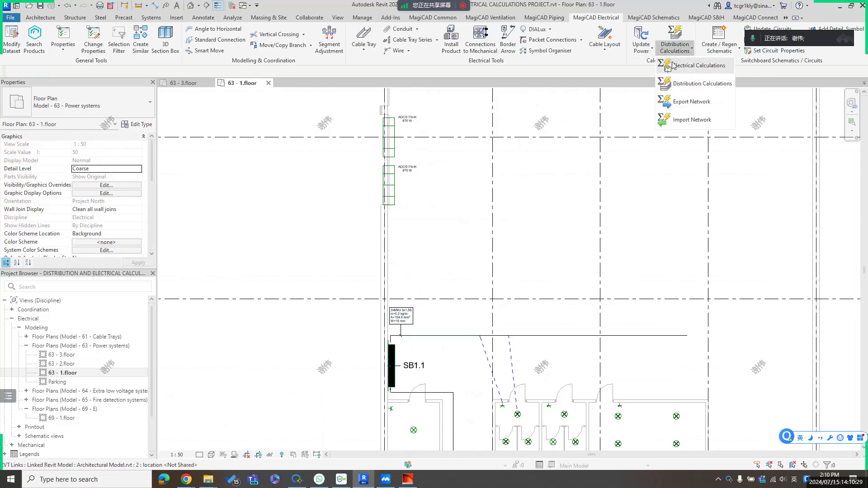
click(674, 65)
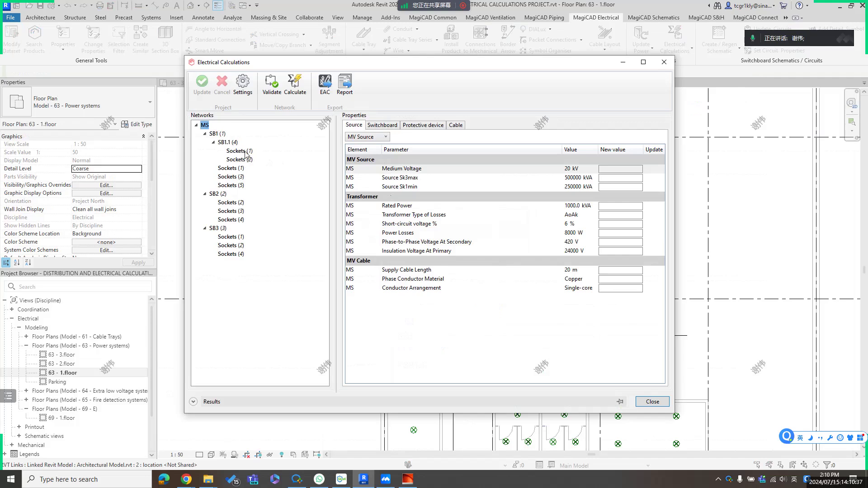
click(225, 143)
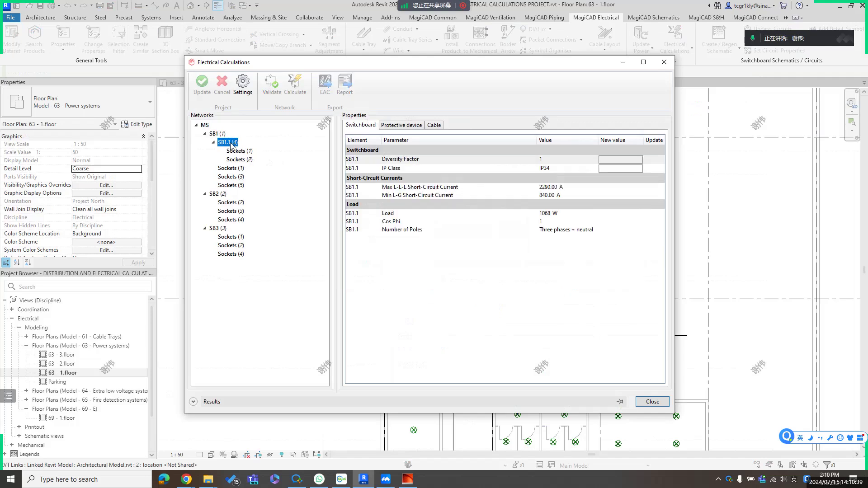
click(242, 153)
click(243, 159)
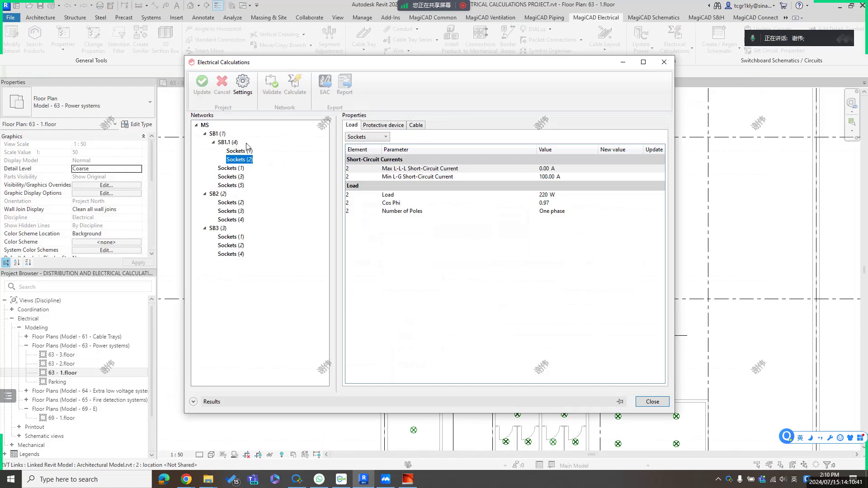
click(246, 151)
click(241, 161)
click(664, 61)
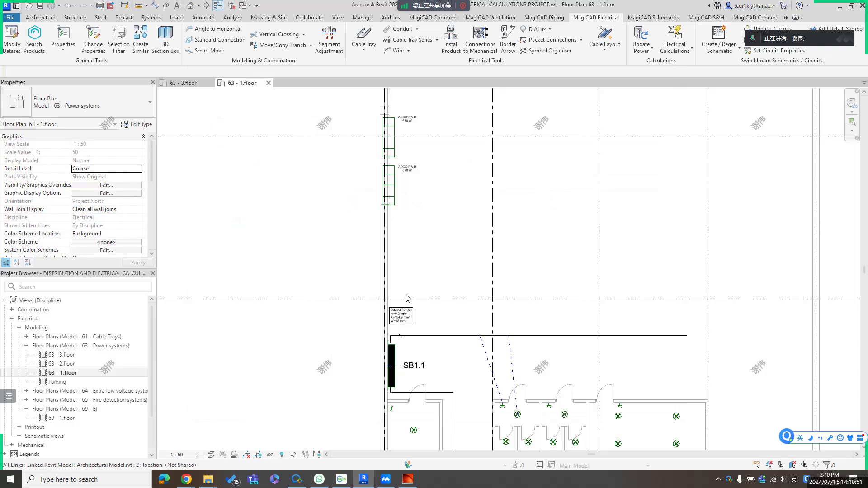
Assign the ADCS17A-H equipment's electrical circuit to panel SB1.1.
key(Tab)
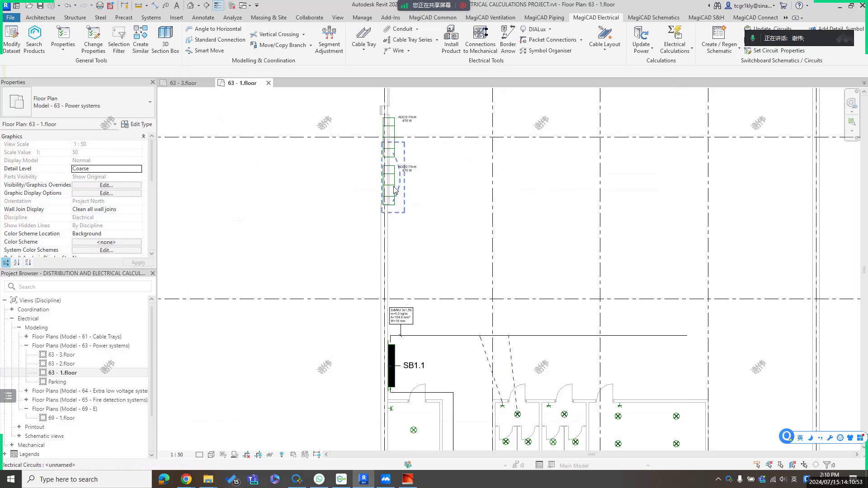
click(394, 190)
click(539, 33)
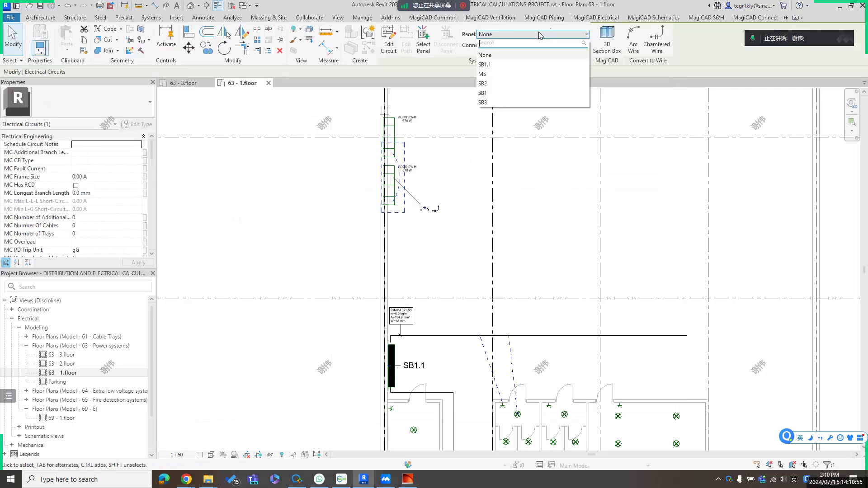
click(485, 64)
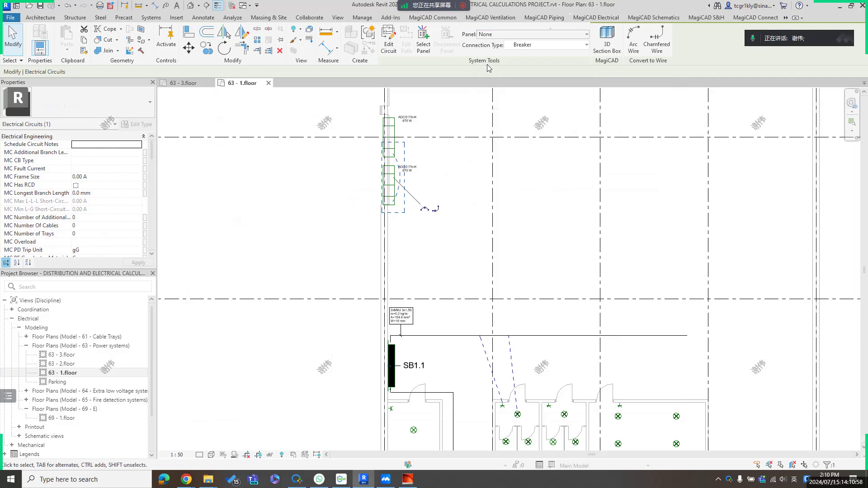
click(459, 244)
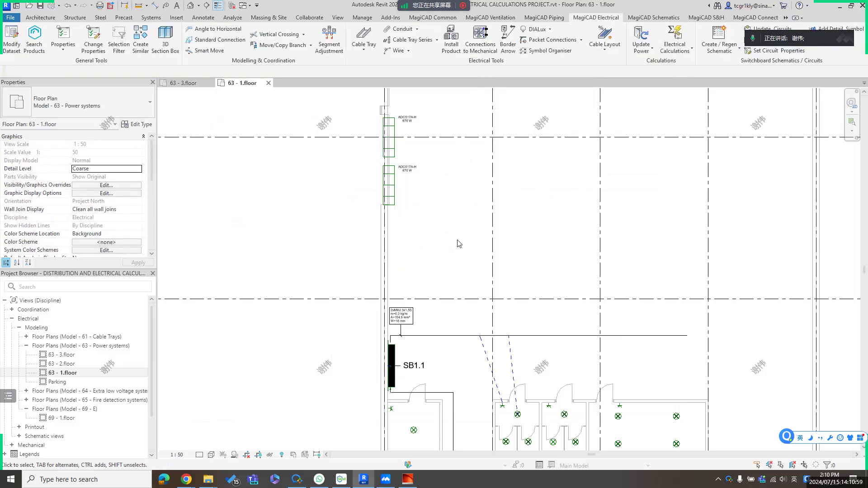
Try a Packet Connection between the upper ADCS17A-H and a cable line, cancel it, then check the circuit.
click(581, 41)
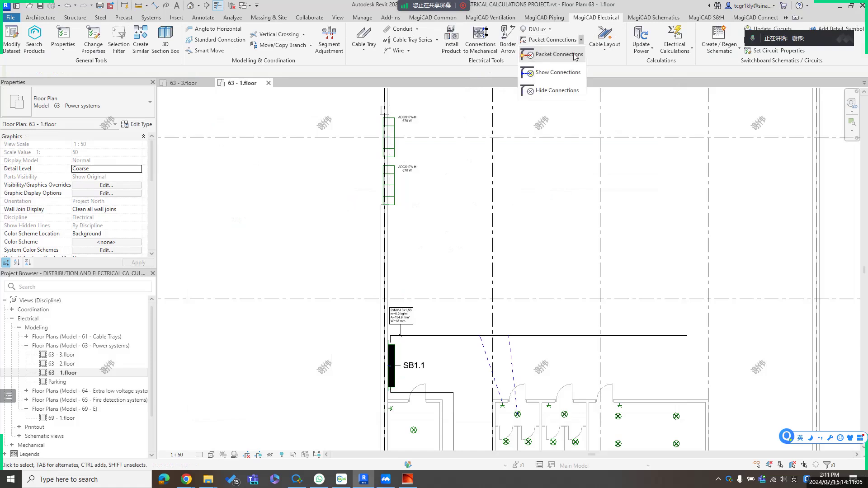
click(541, 57)
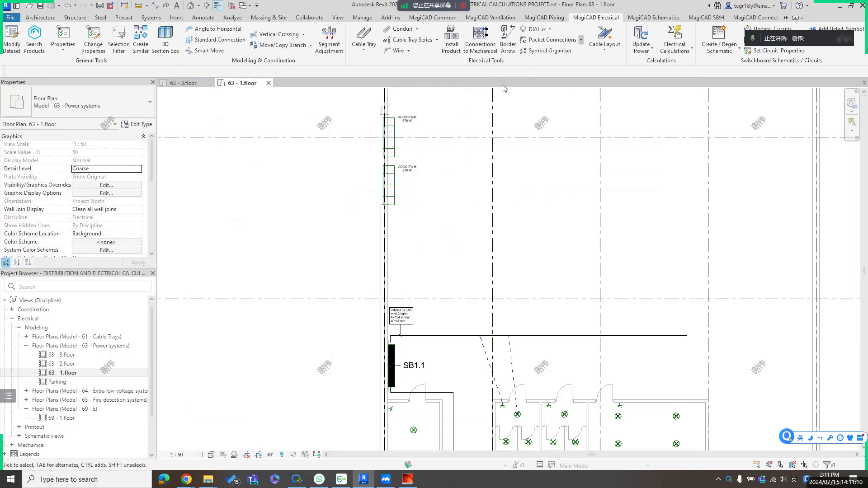
click(391, 155)
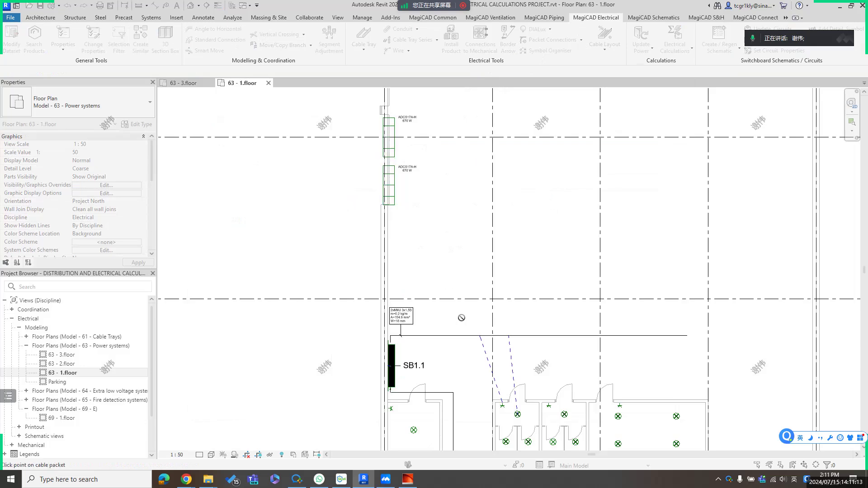
click(431, 337)
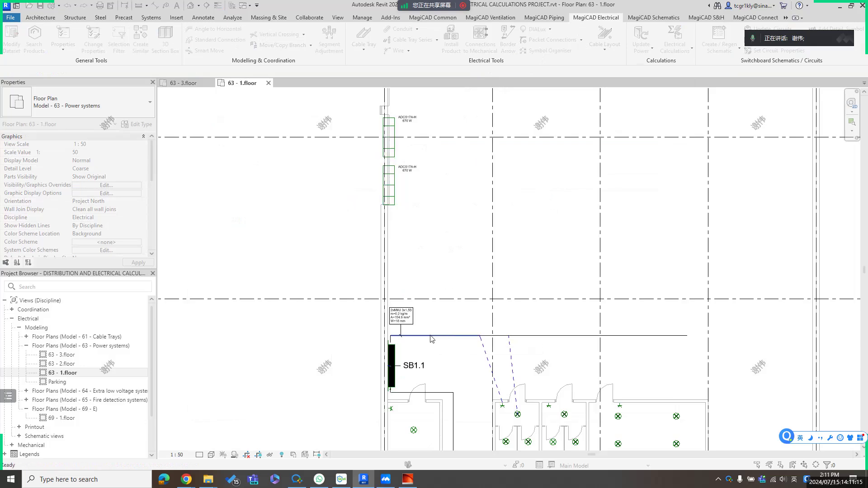
right_click(438, 226)
click(448, 232)
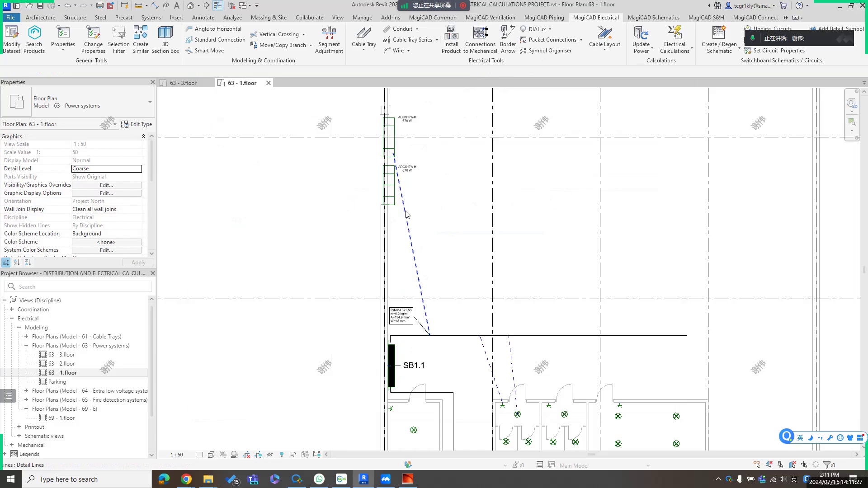
click(395, 144)
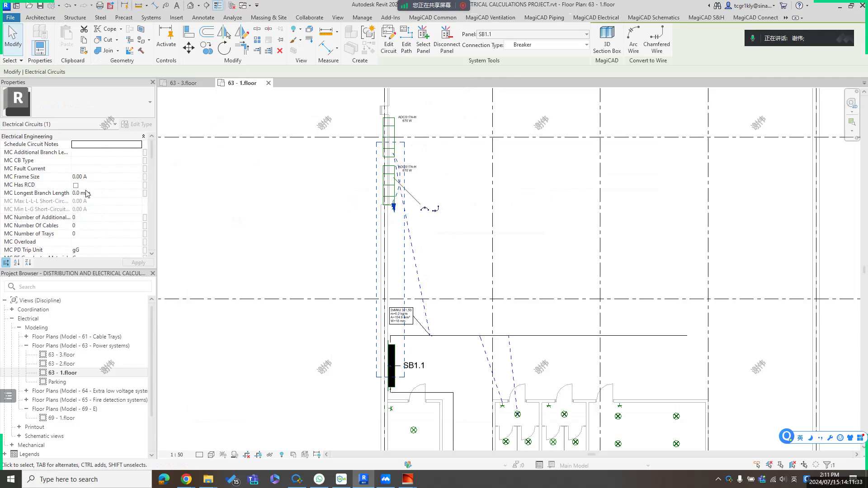
key(Escape)
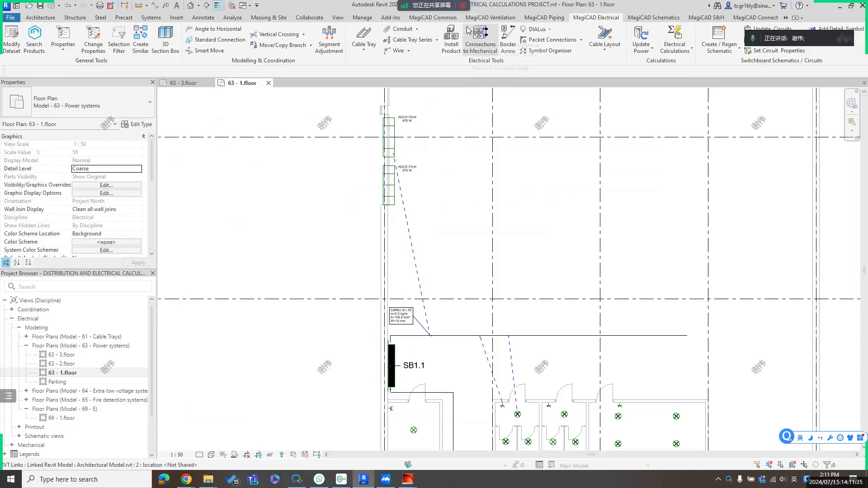
Run MagiCAD Common Update Parameters with Piping and Schematics unticked, so only electrical parameters update.
click(442, 19)
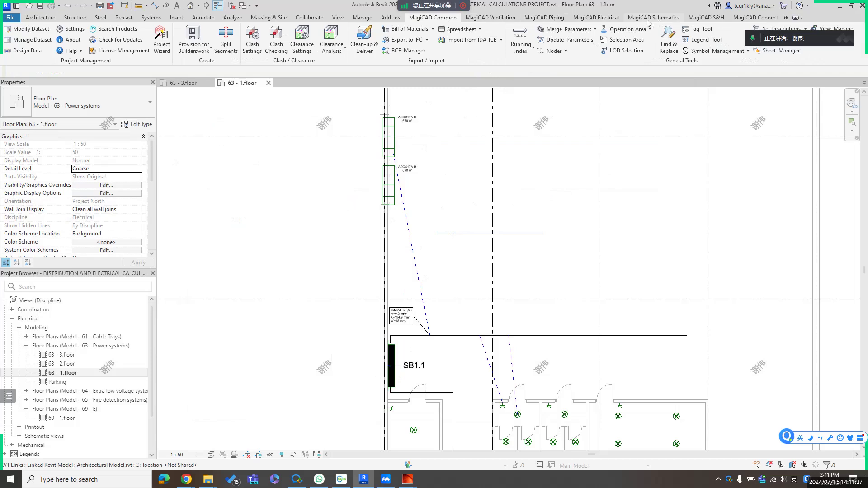
click(571, 40)
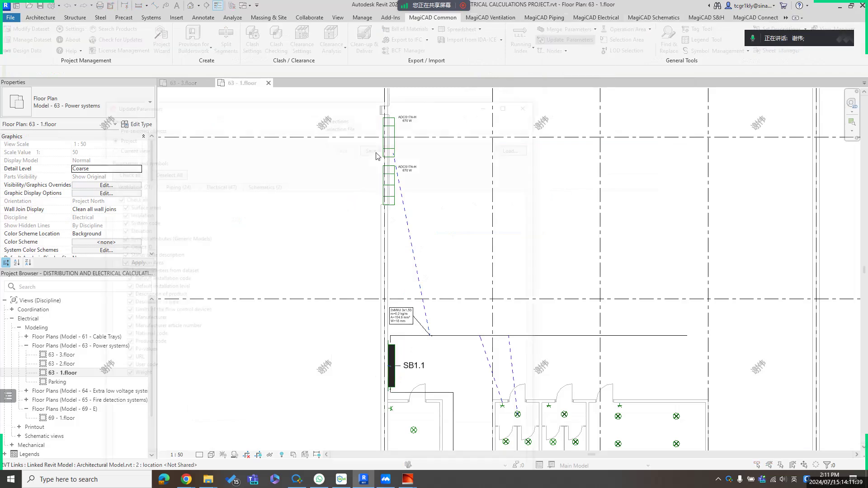
click(237, 135)
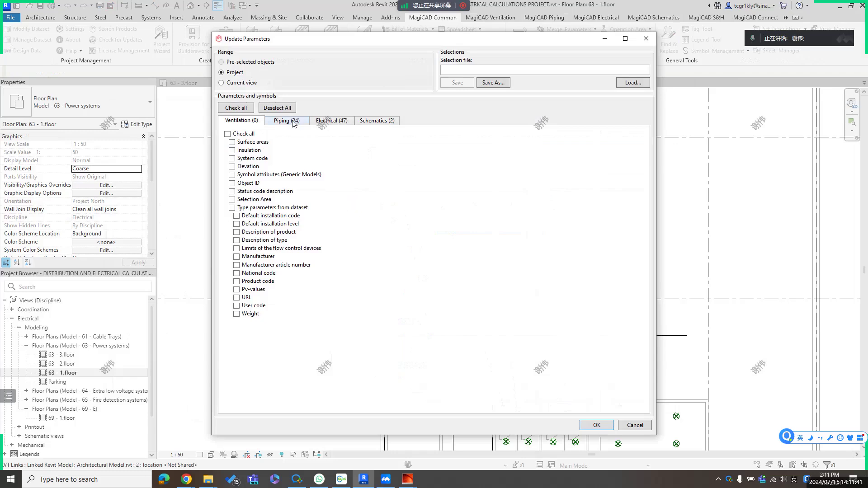
click(293, 121)
click(227, 135)
click(389, 120)
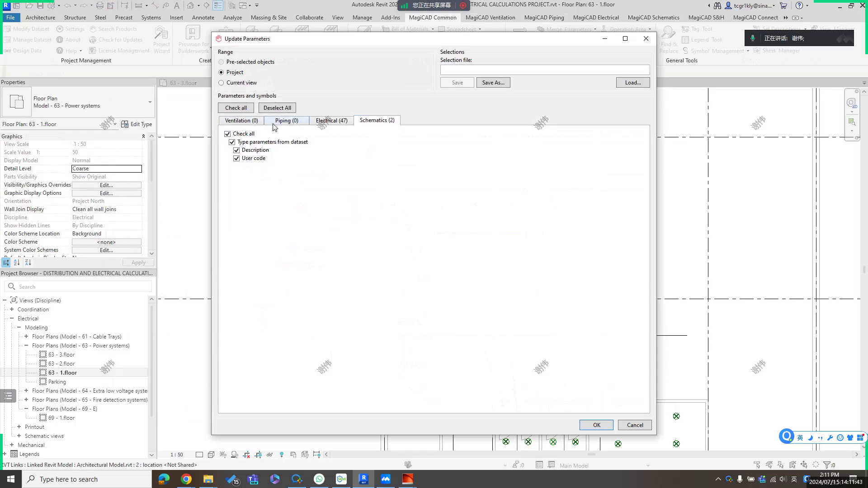
click(227, 134)
click(597, 425)
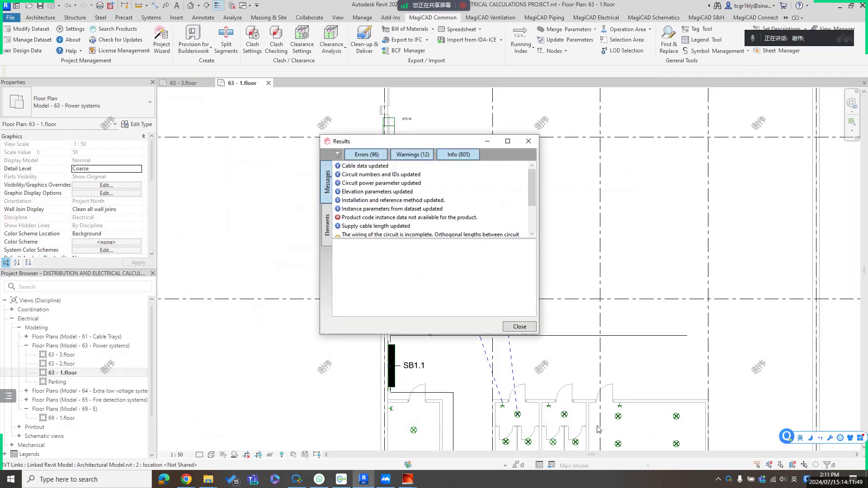
click(521, 326)
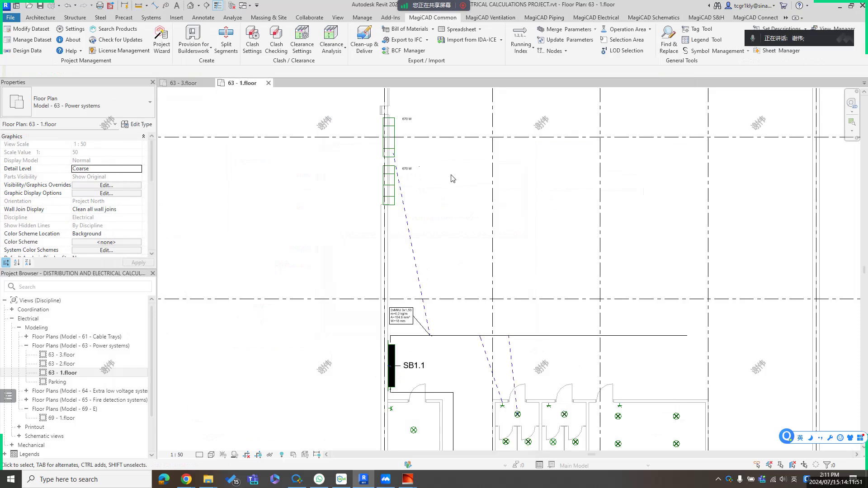
Check the SB1.1 socket circuit, whose longest branch length now reads 16187.5 mm.
key(Tab)
click(387, 183)
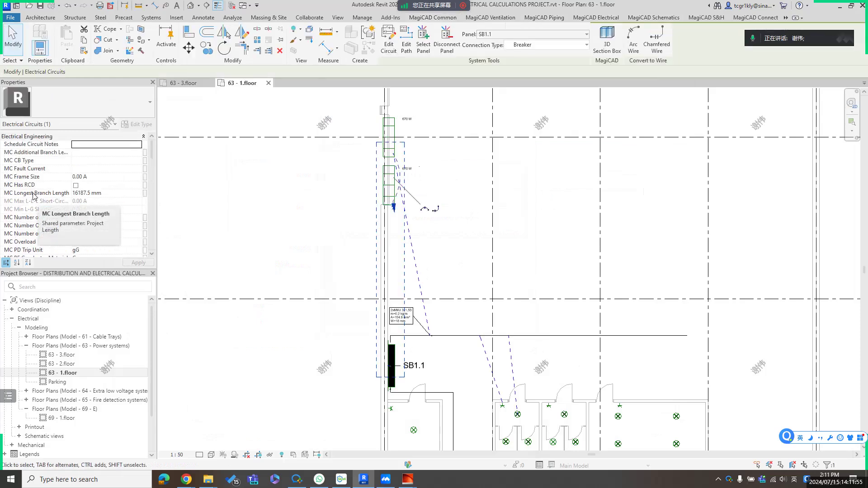
click(310, 183)
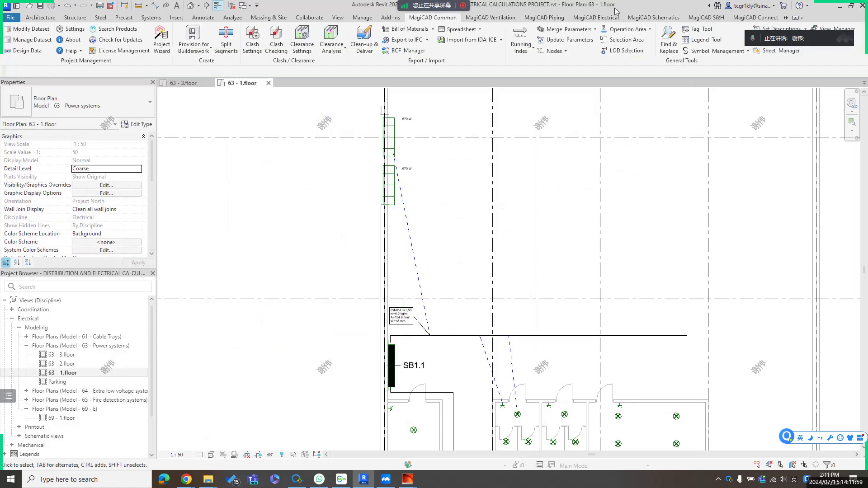
Open Electrical Calculations from the MagiCAD Electrical tab.
click(606, 18)
click(676, 51)
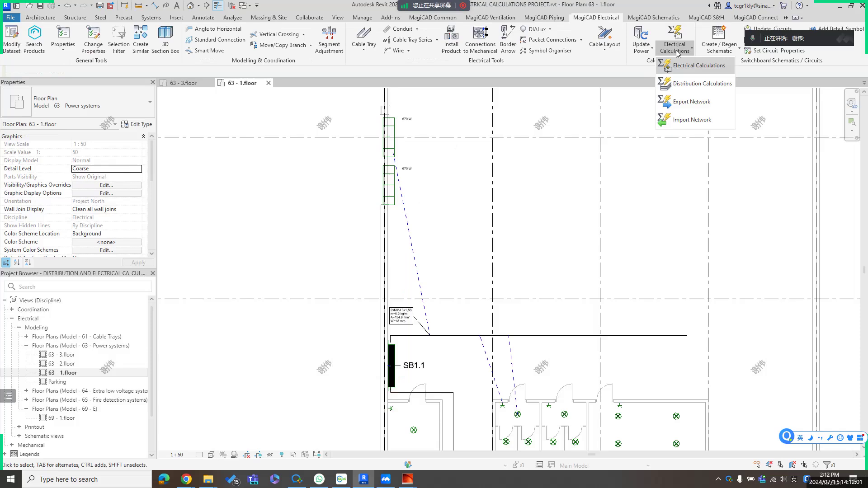
click(692, 66)
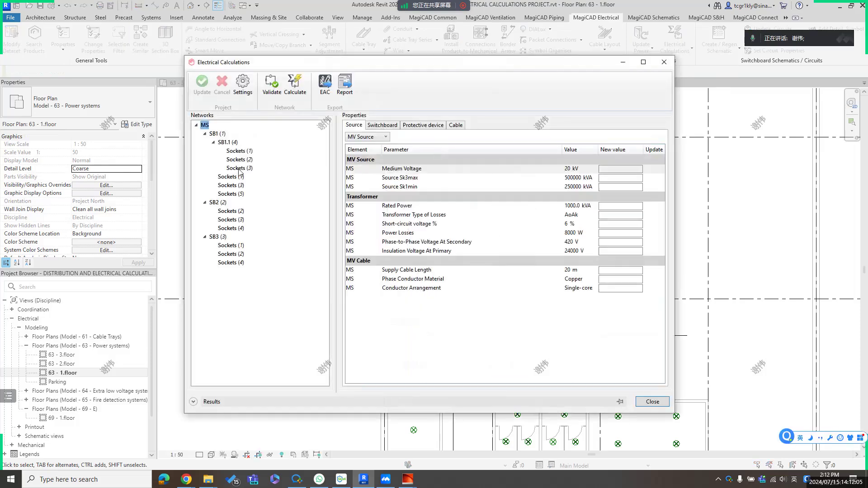
Review the Load, Protective device and Cable data of SB1.1's Sockets (3) circuit.
click(240, 168)
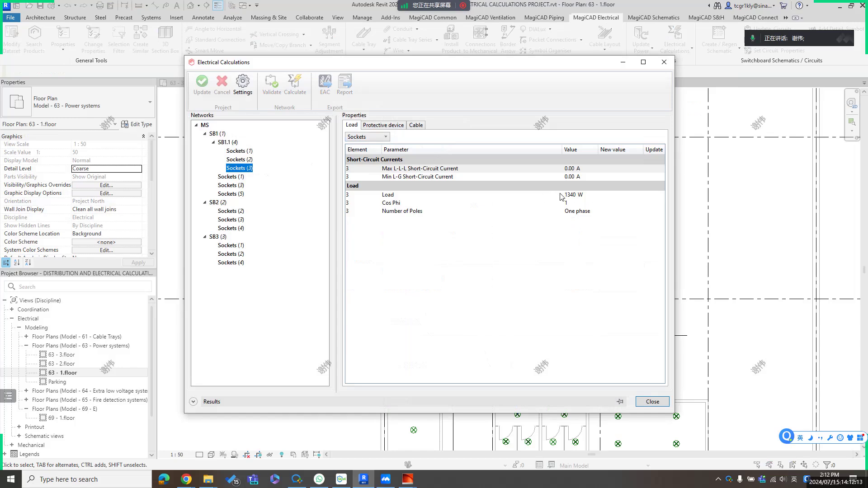
click(387, 125)
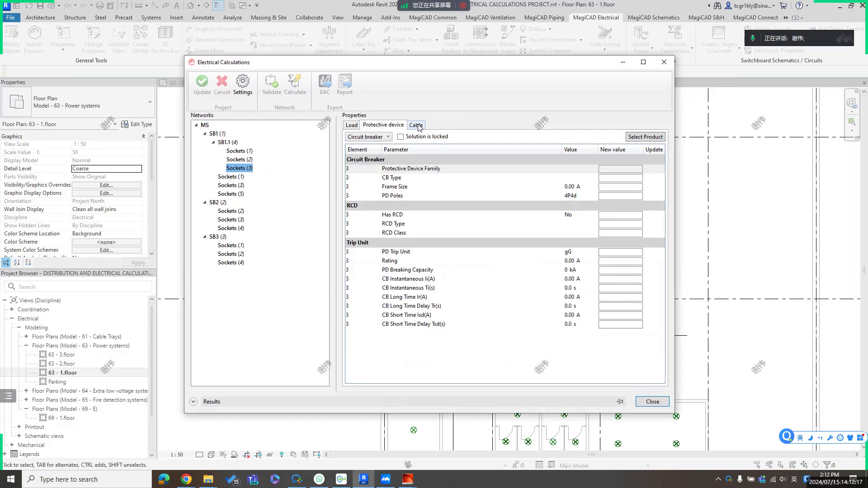
click(417, 126)
click(387, 125)
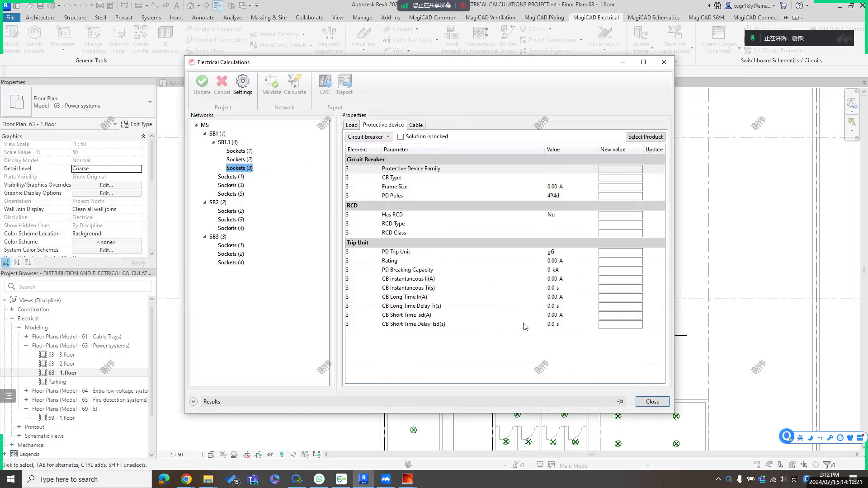
click(416, 125)
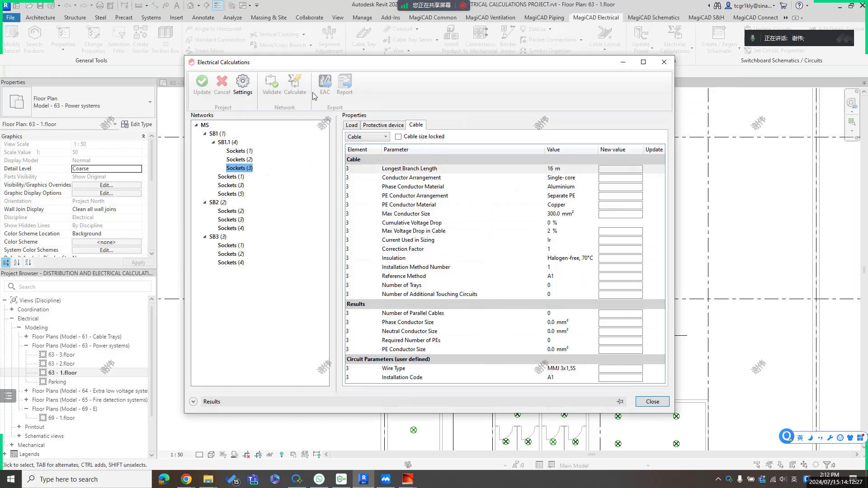
Calculate the whole MS network and view the recalculated cable data of Sockets (3).
click(205, 125)
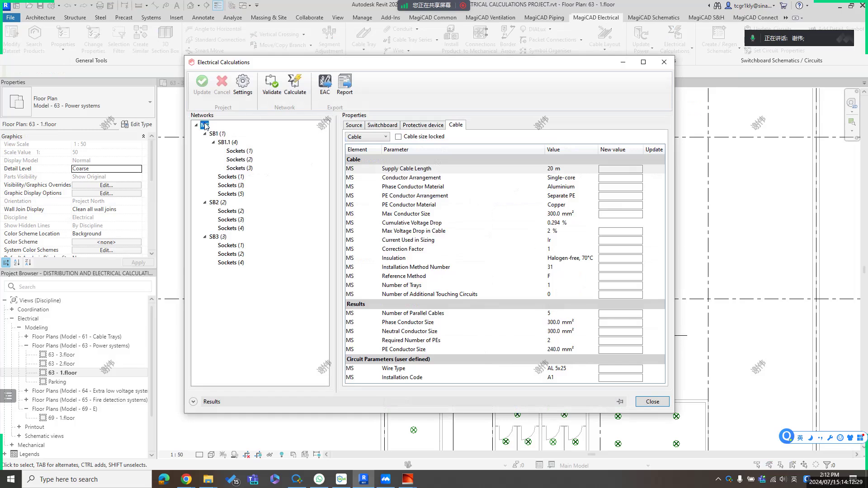
click(300, 86)
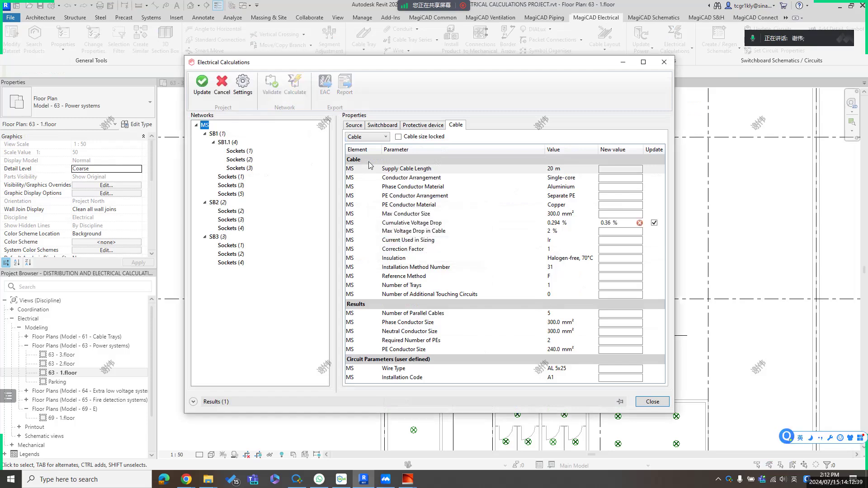
click(236, 168)
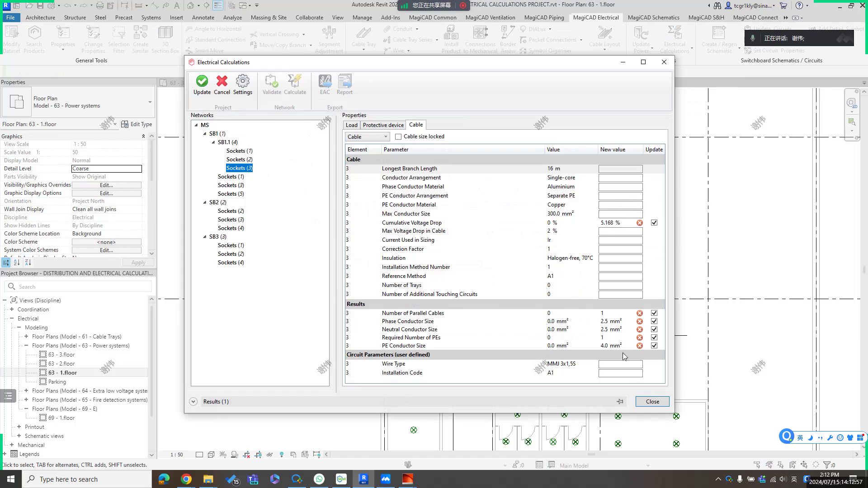
Set Sockets (3) wire type to CU 5x6, update the model, accept the warnings and close.
click(640, 366)
click(640, 366)
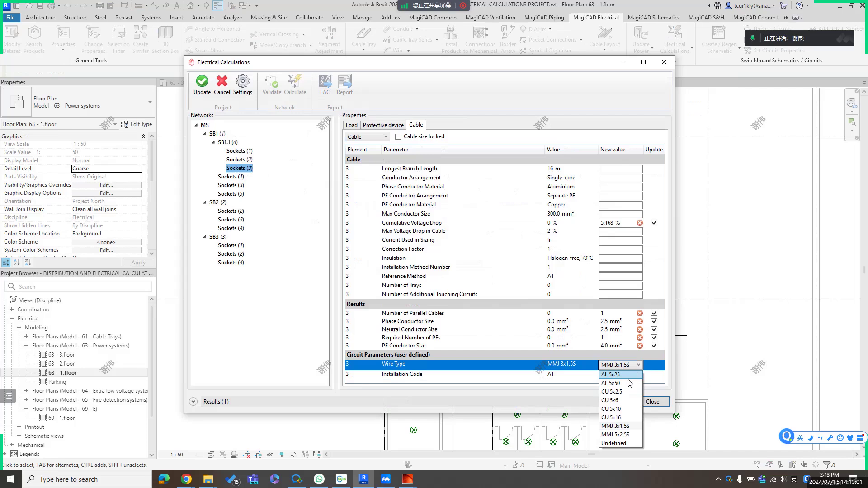
click(619, 403)
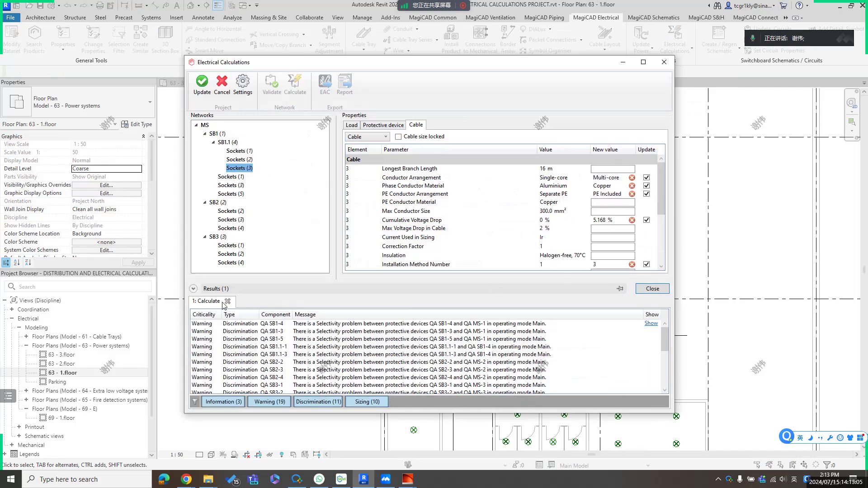
click(227, 301)
scroll(666, 176, down, 4)
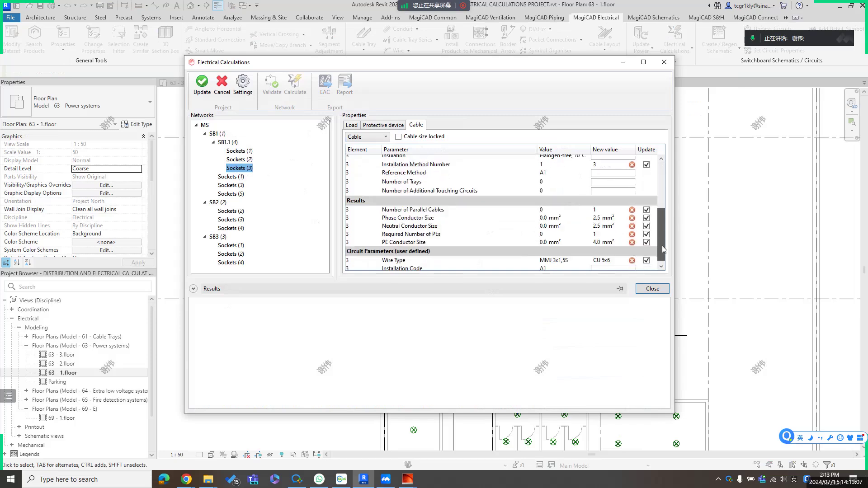
click(202, 88)
click(458, 271)
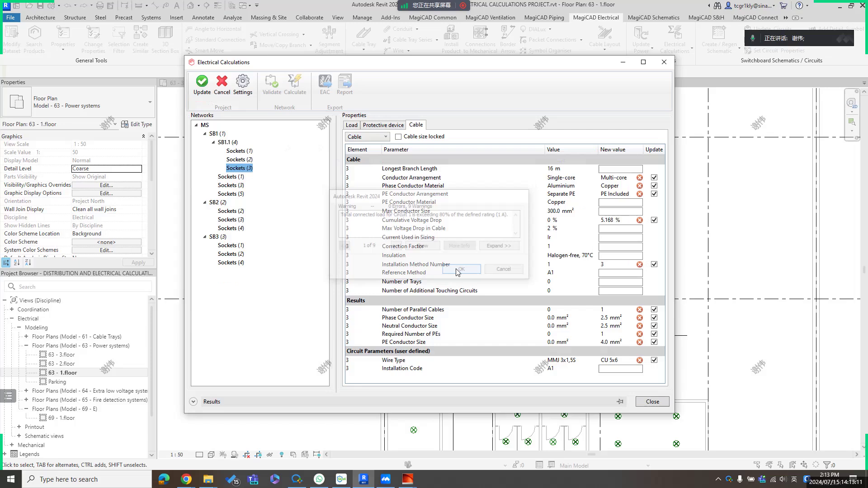
click(652, 402)
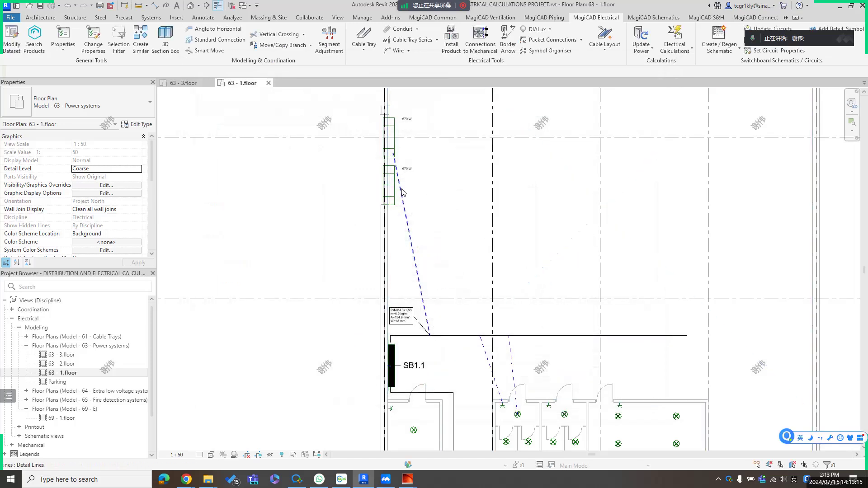
Check the Sockets (3) circuit's properties show CU 5x6 wire with 2.5 mm² phase conductors.
key(Tab)
click(402, 191)
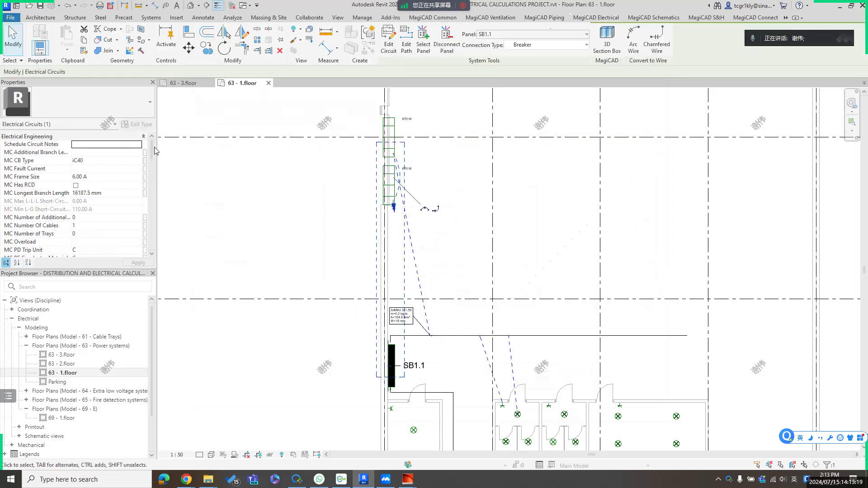
drag(151, 148, 151, 173)
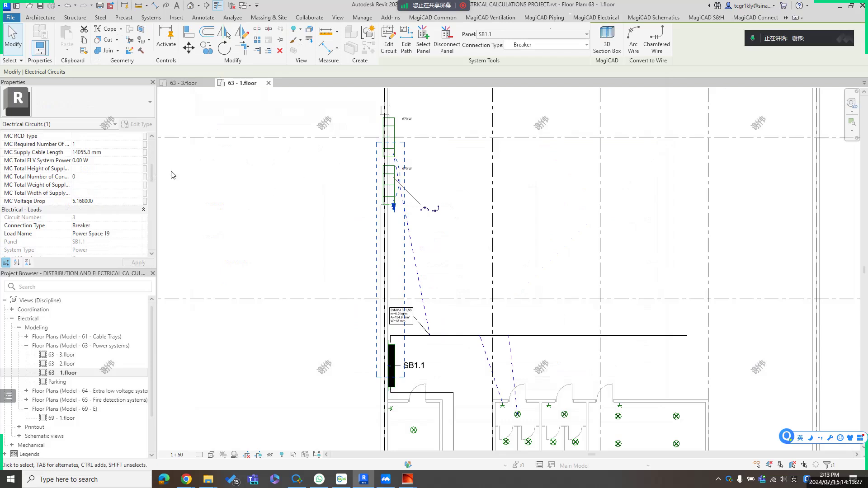
drag(151, 167, 149, 209)
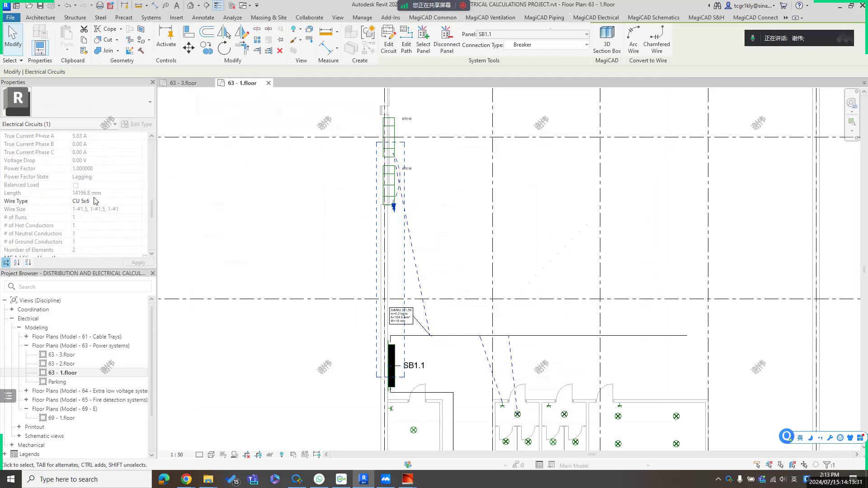